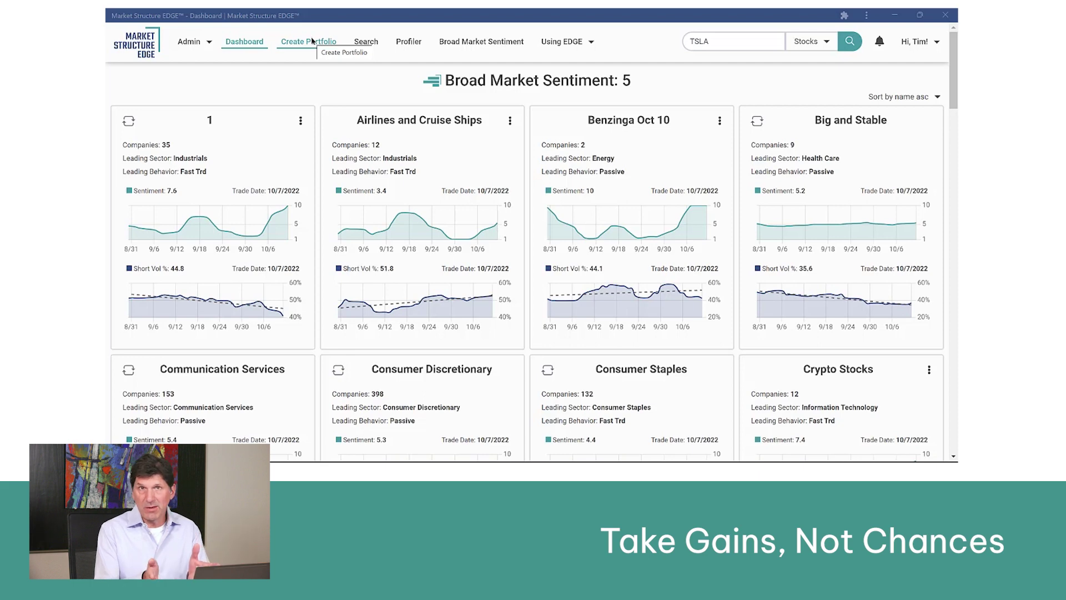
Start a new Static Portfolio from the Create Portfolio page
scroll(312, 40, down, 5)
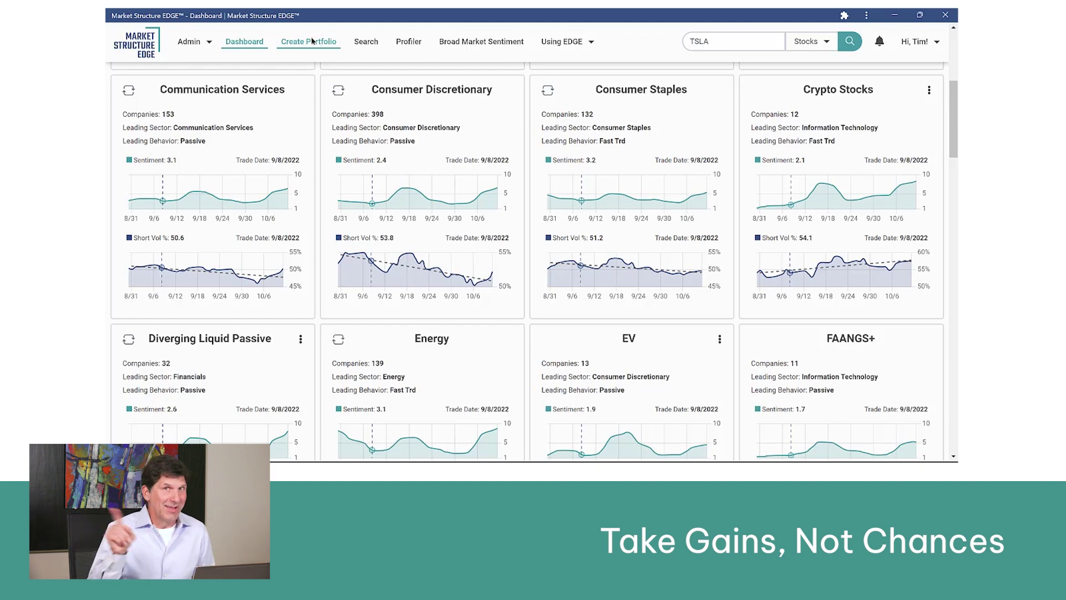
click(312, 45)
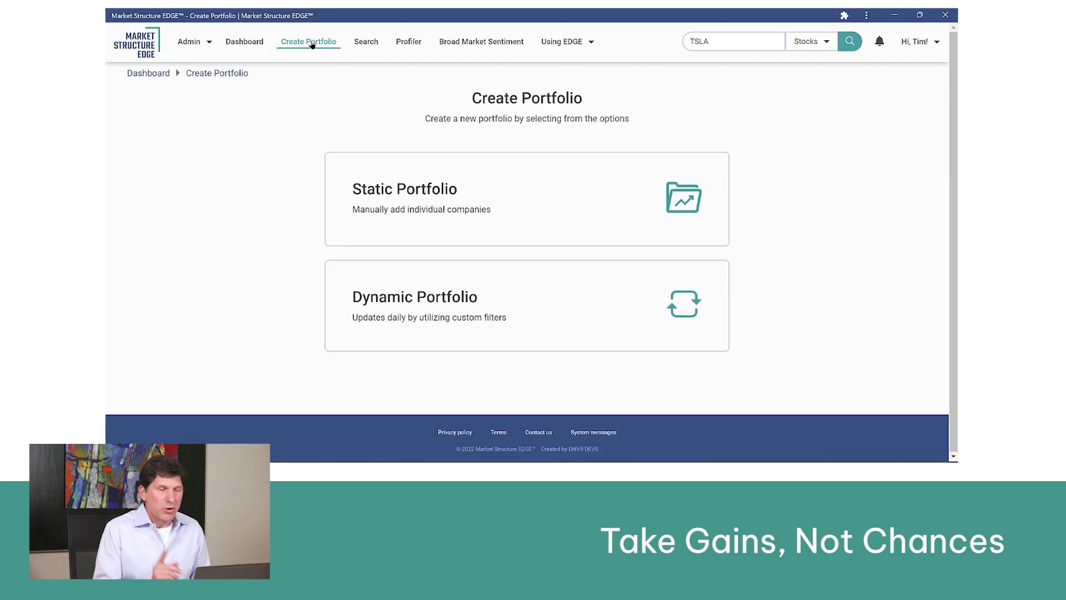
click(435, 191)
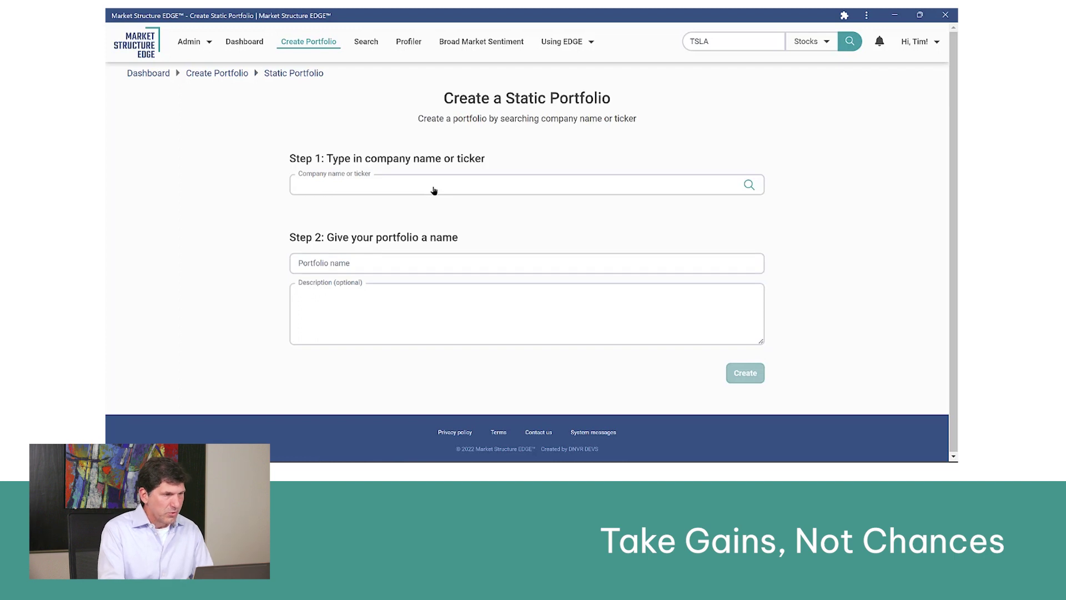
Add tickers coin, wulf and mara (Coinbase, TeraWulf, Marathon), then abandon the static portfolio form
click(433, 189)
text(d)
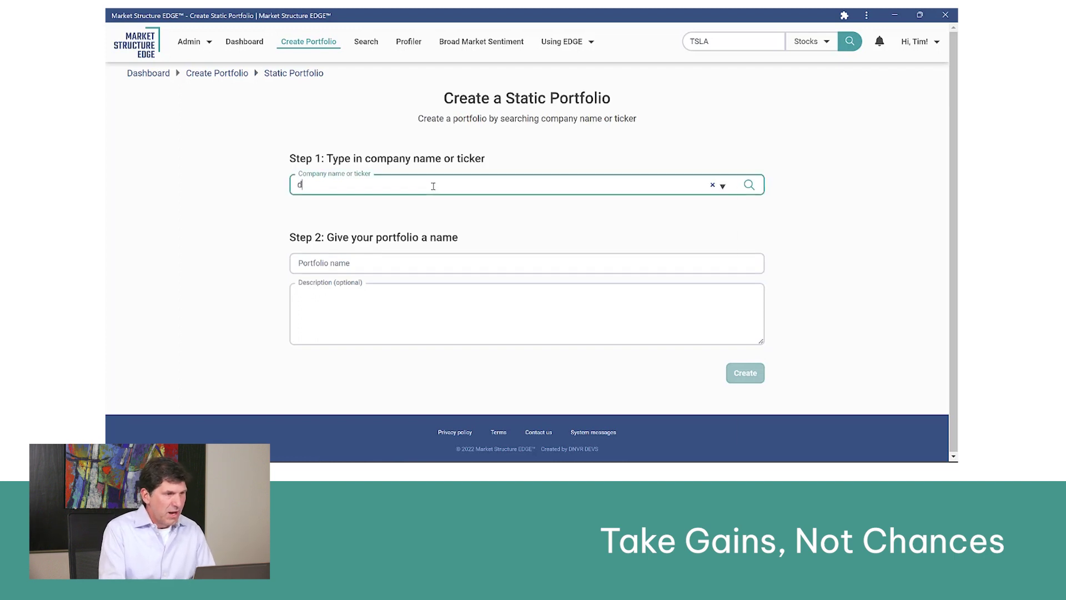
text(coin)
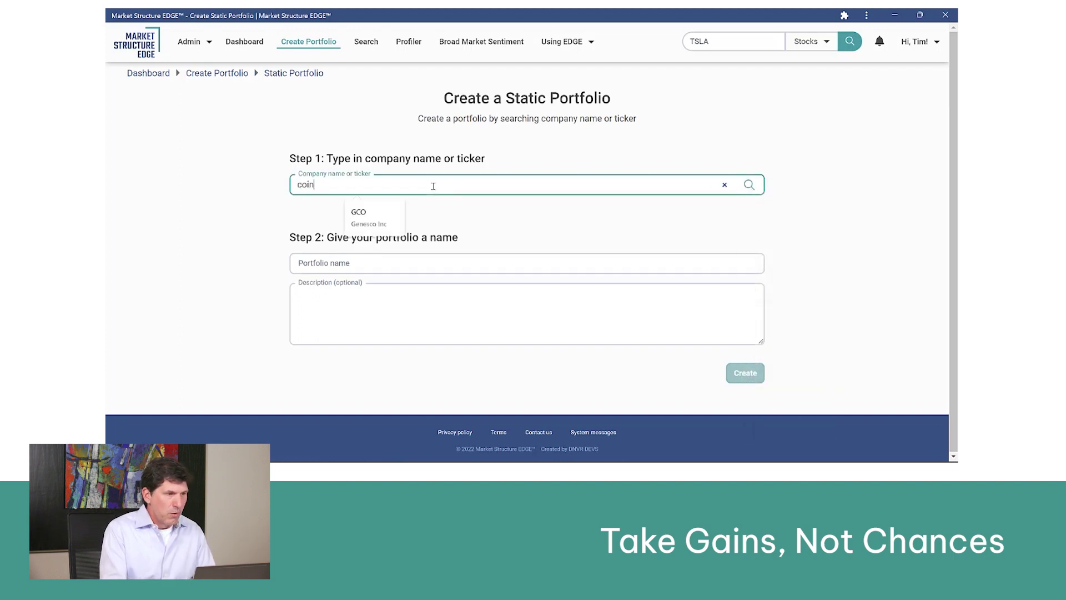
key(Return)
text(wulf)
key(Return)
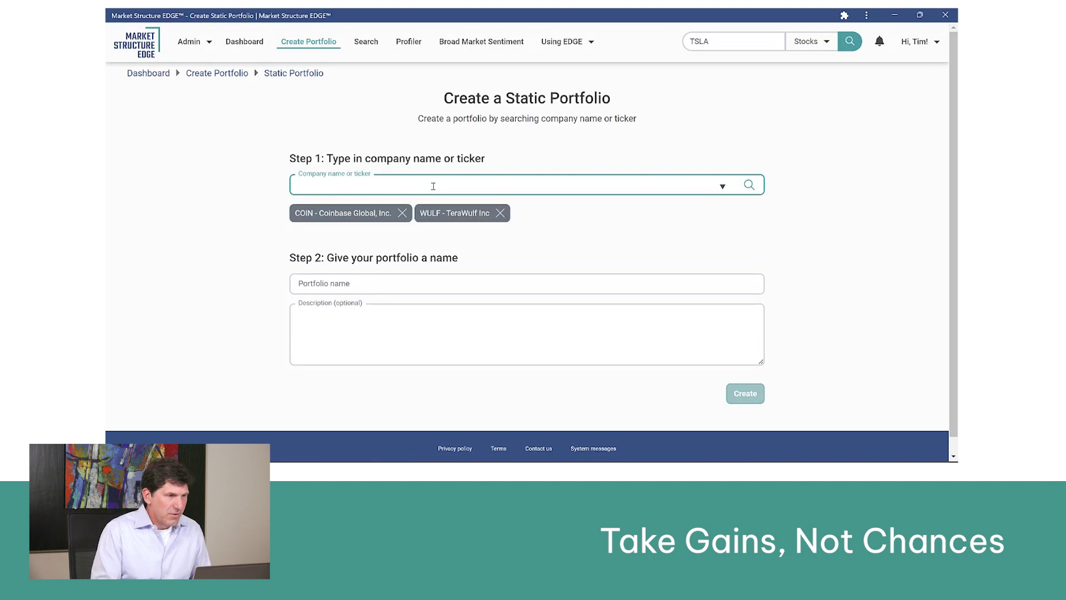
text(mara)
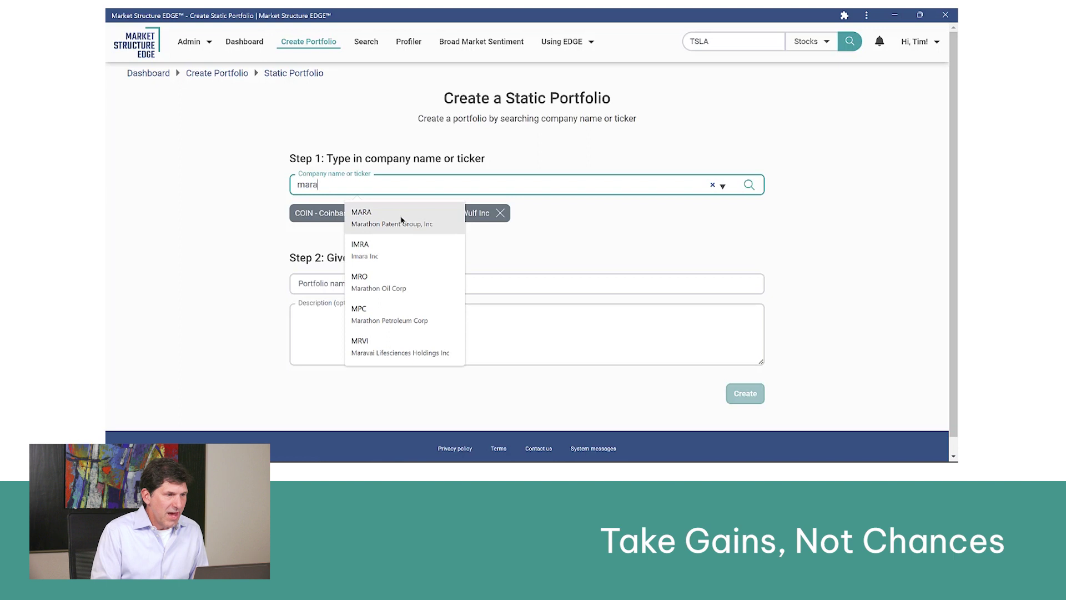
key(Return)
click(466, 287)
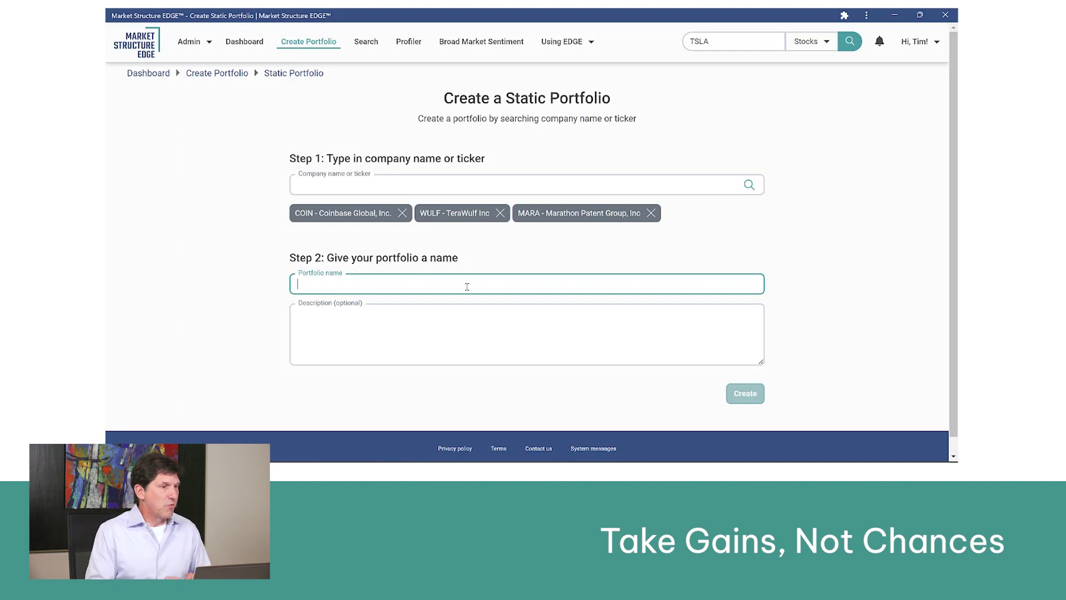
click(246, 41)
Begin a Dynamic Portfolio instead and open the Filters list for its first rule
click(315, 43)
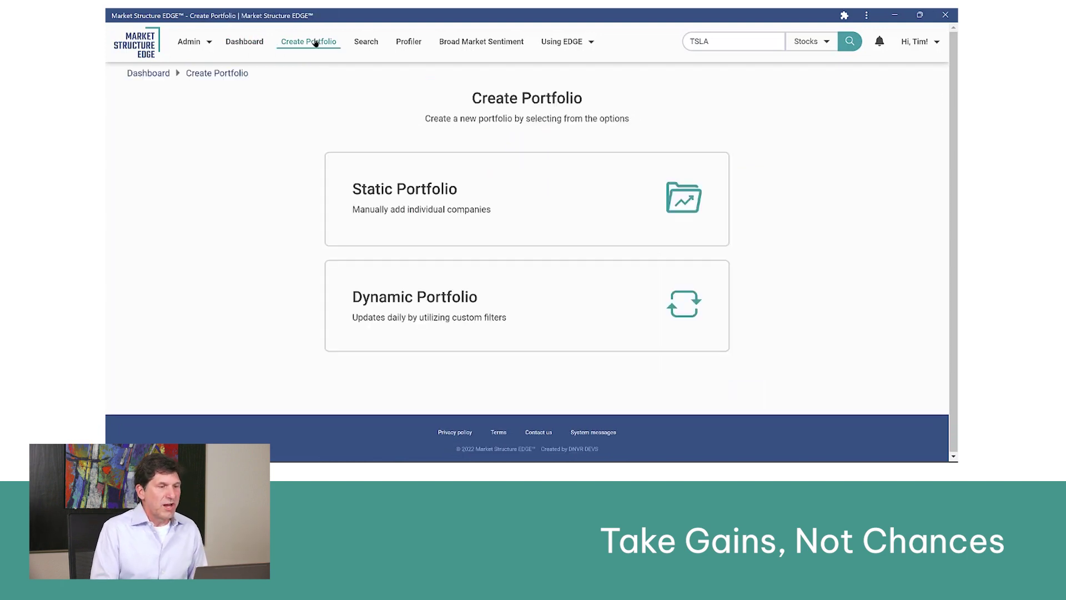
click(407, 304)
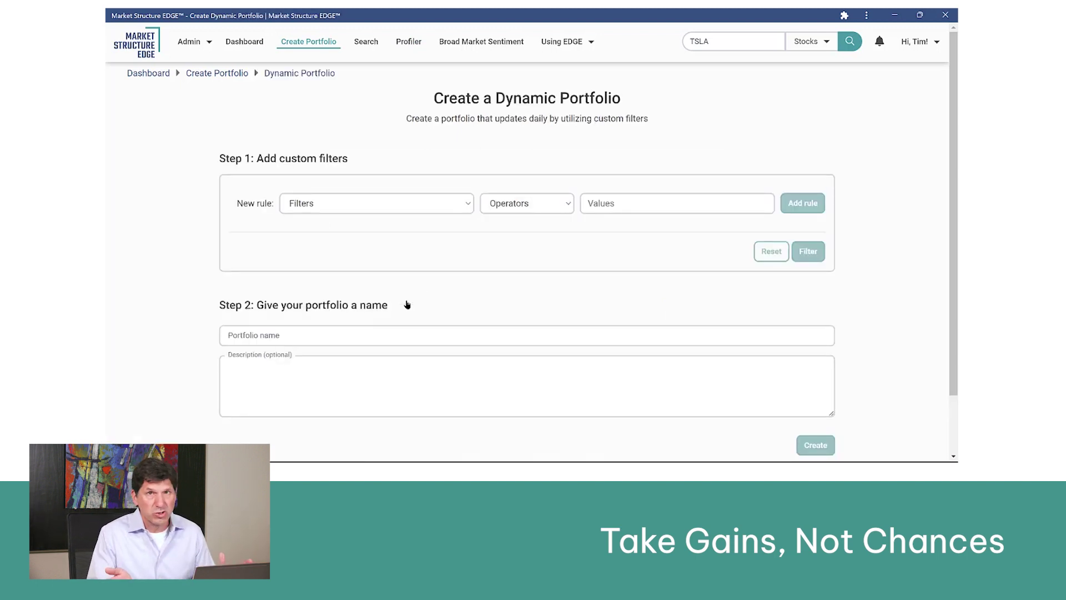
click(391, 203)
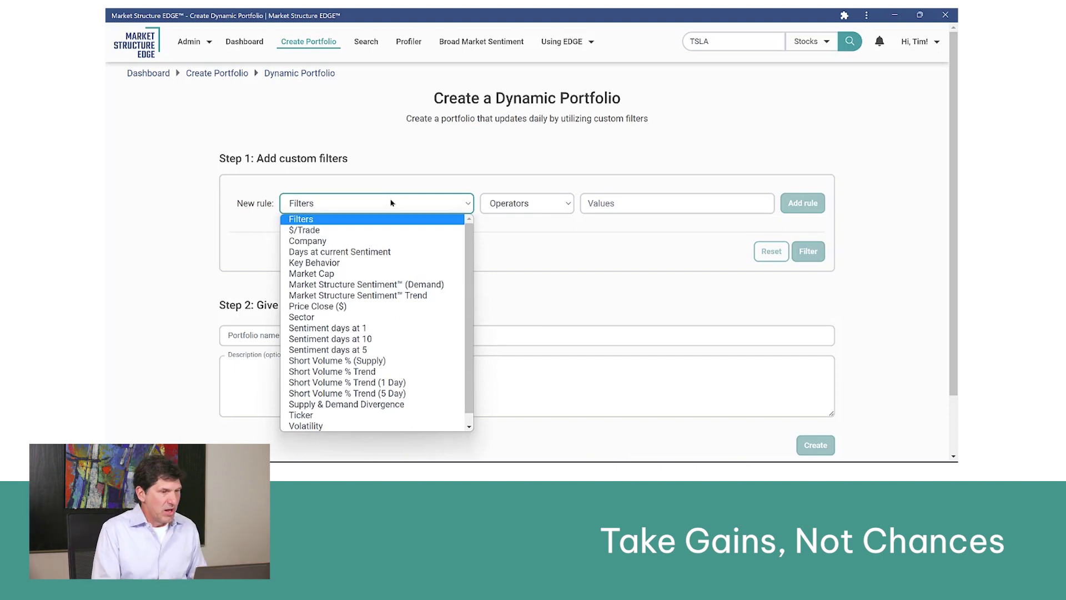
Add the rule Market Structure Sentiment™ (Demand) less or equal 4.9
click(383, 285)
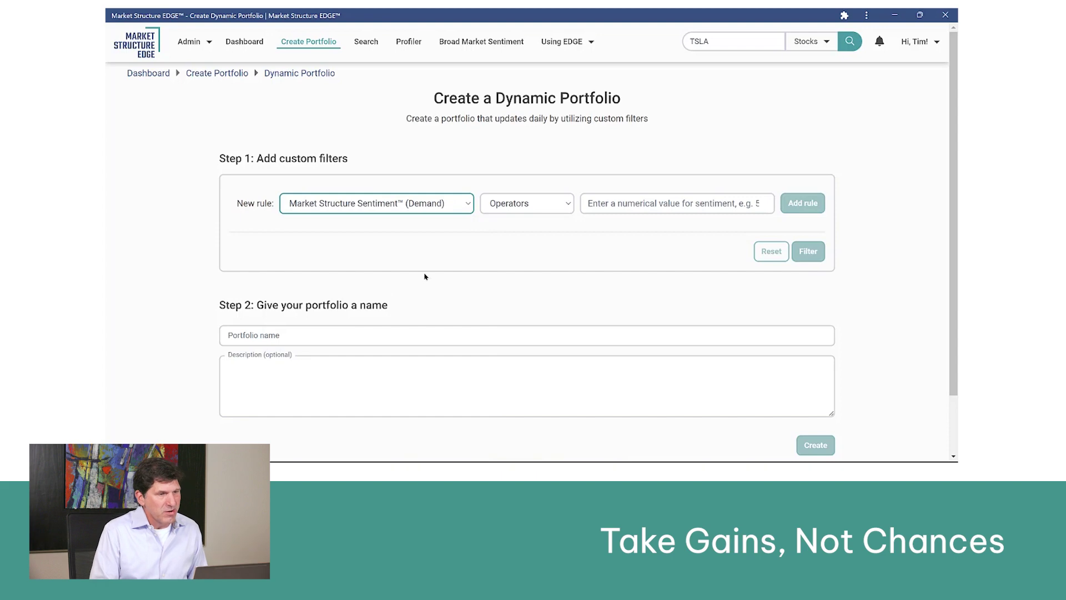
click(525, 207)
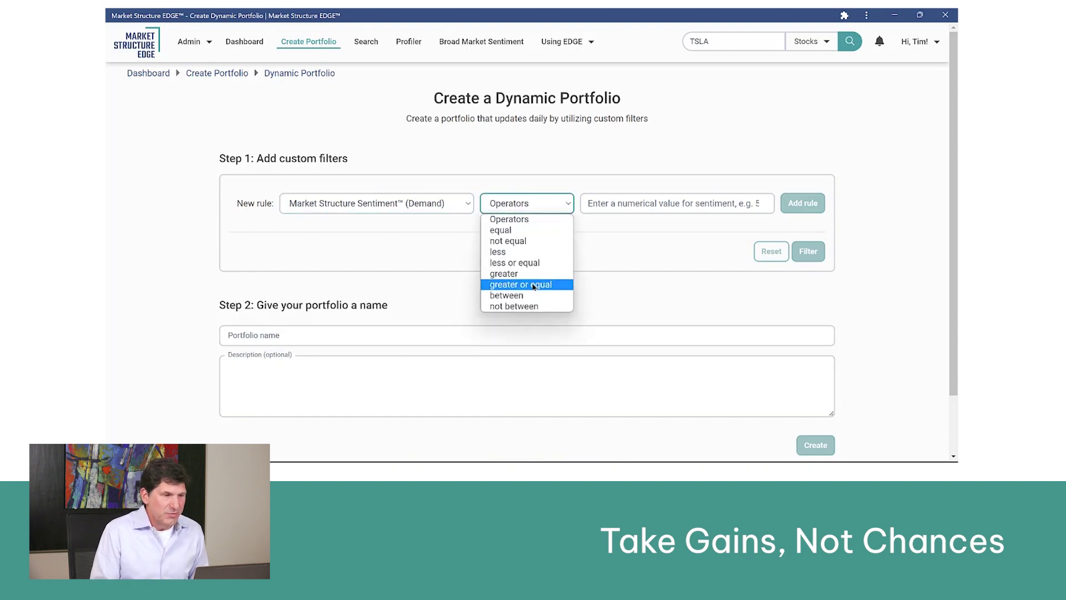
click(529, 265)
click(632, 202)
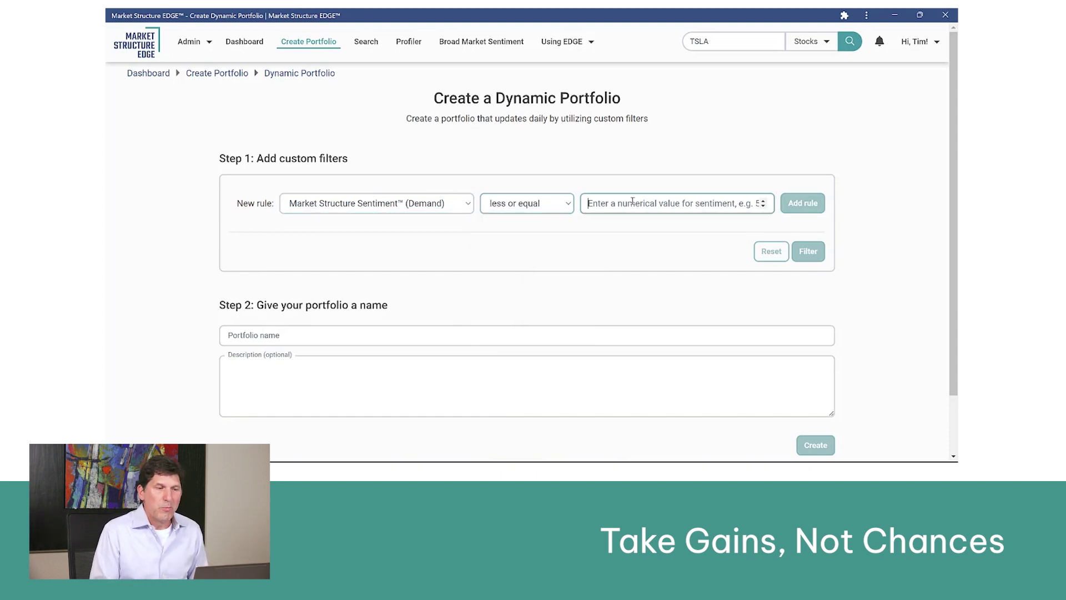
text(4.9)
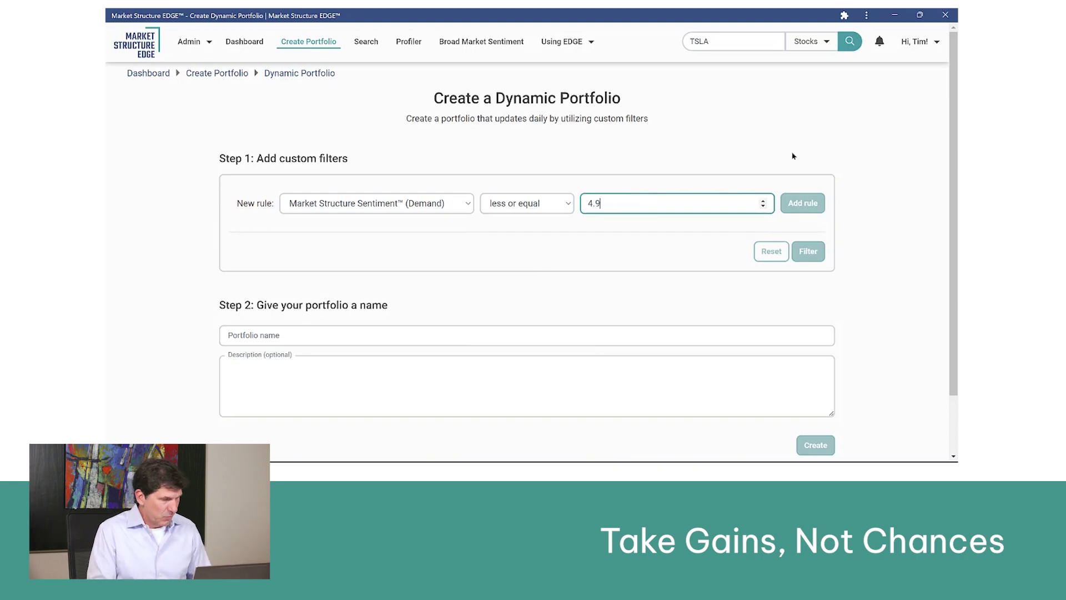
key(Tab)
click(807, 203)
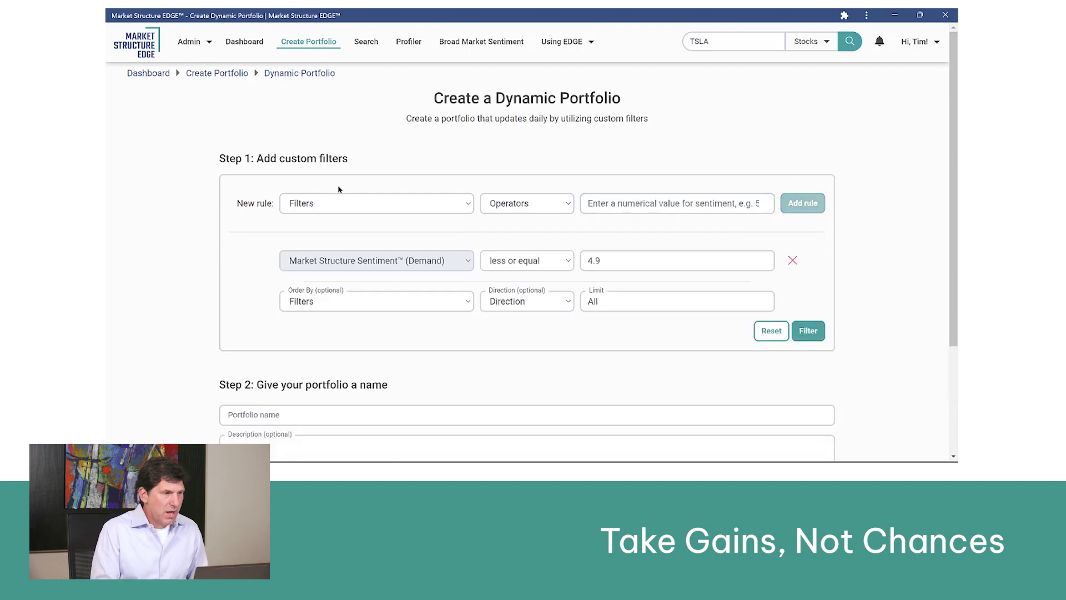
click(362, 206)
Add an AND rule: Market Structure Sentiment™ Trend equal Down
click(364, 295)
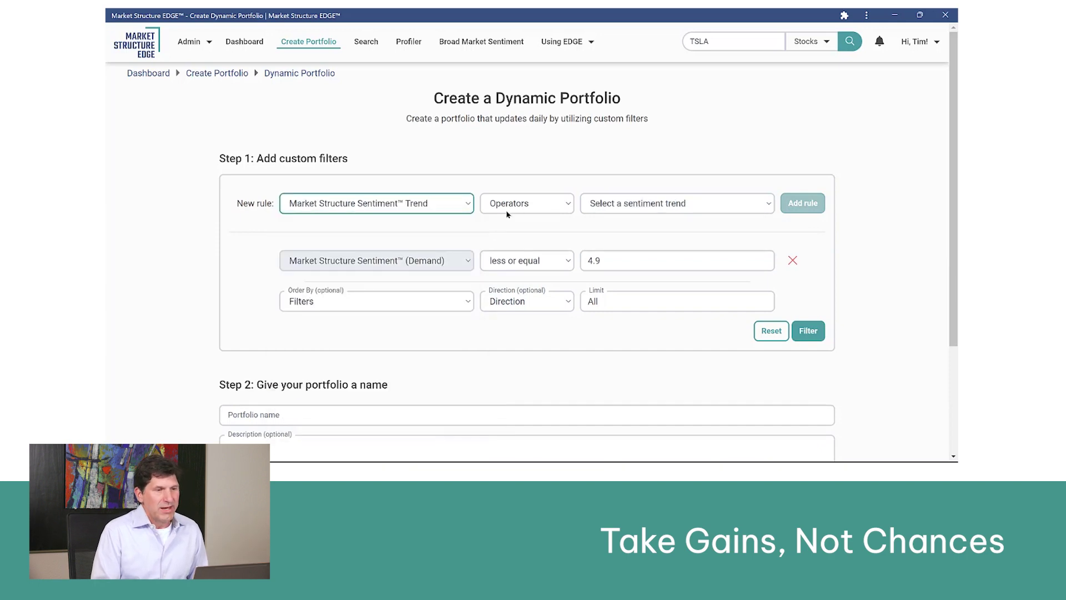
click(514, 204)
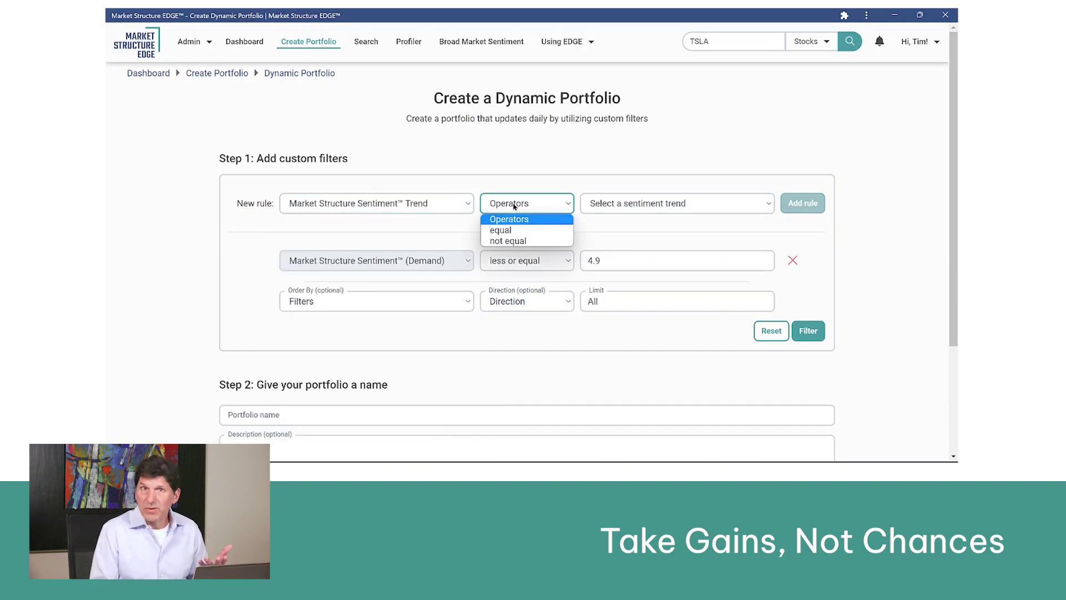
click(502, 230)
click(613, 202)
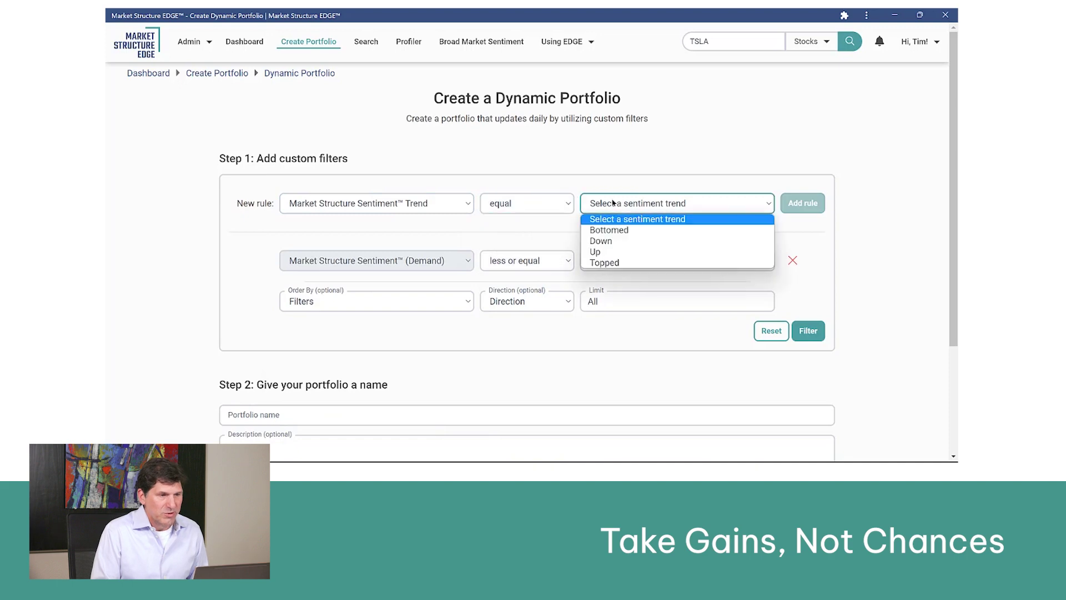
click(614, 242)
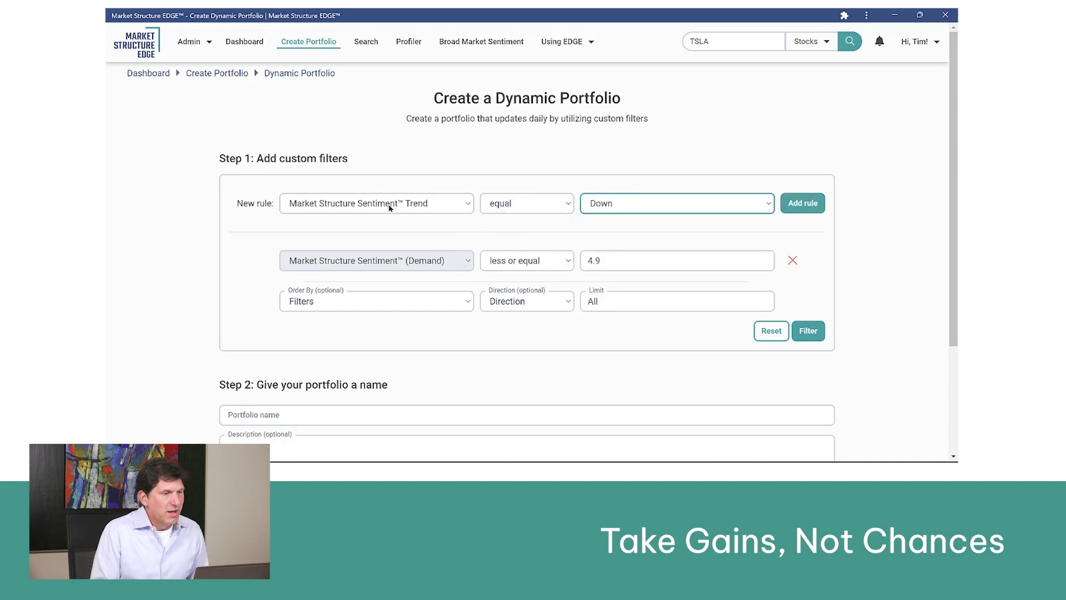
click(803, 203)
click(387, 210)
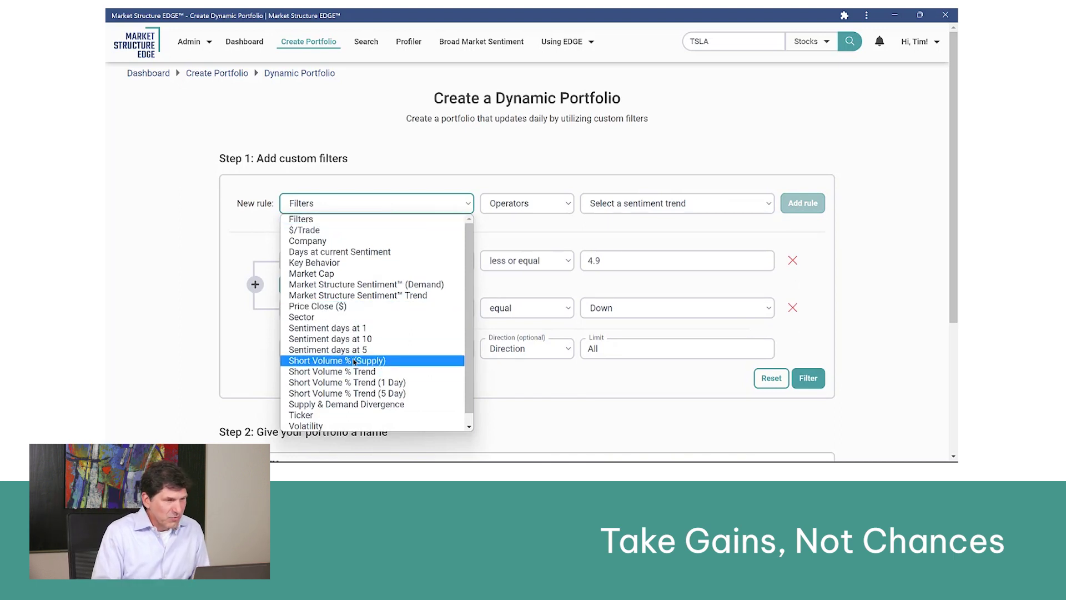
Add the rule Short Volume % (Supply) greater or equal 55
click(383, 360)
click(515, 204)
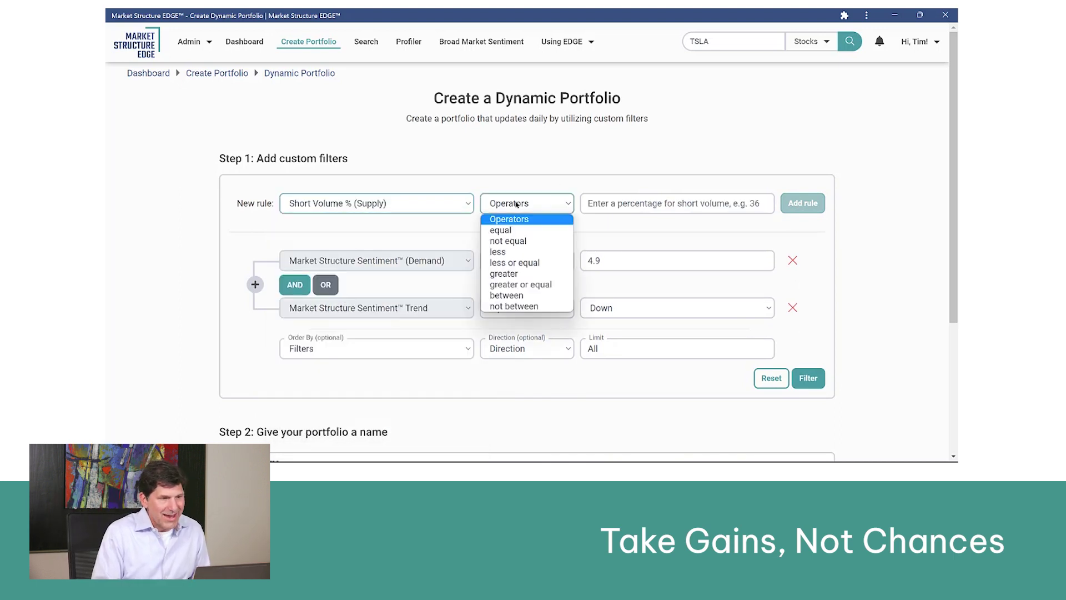
click(542, 284)
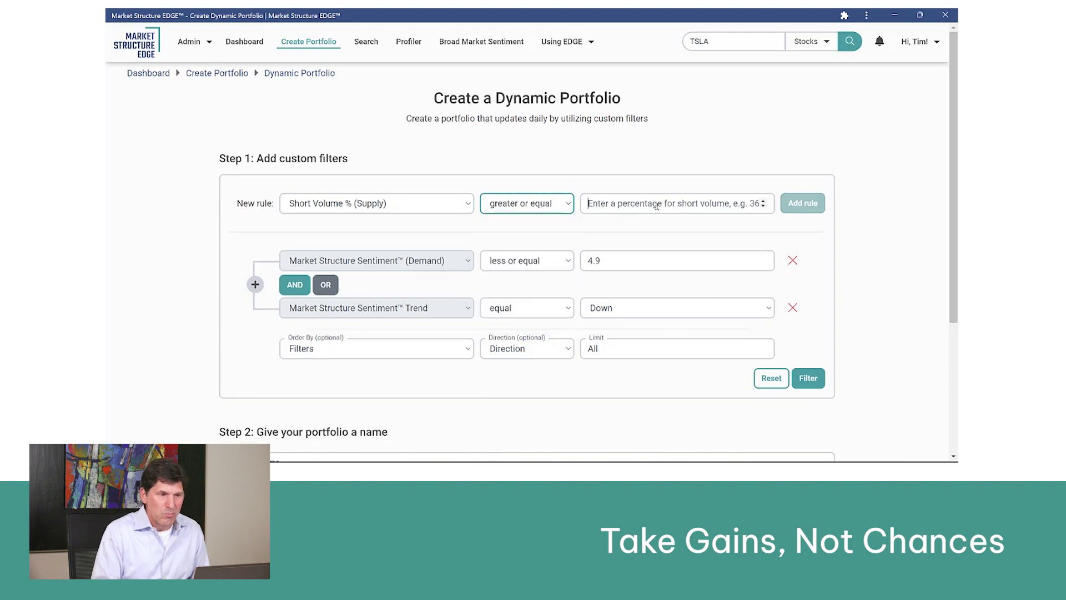
click(656, 204)
text(55)
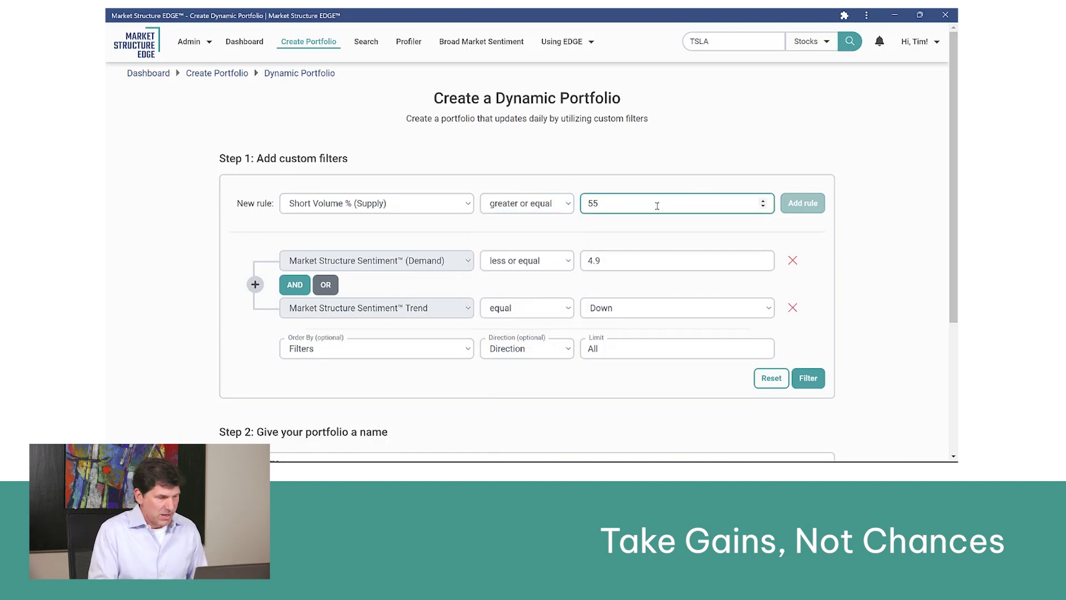
click(802, 203)
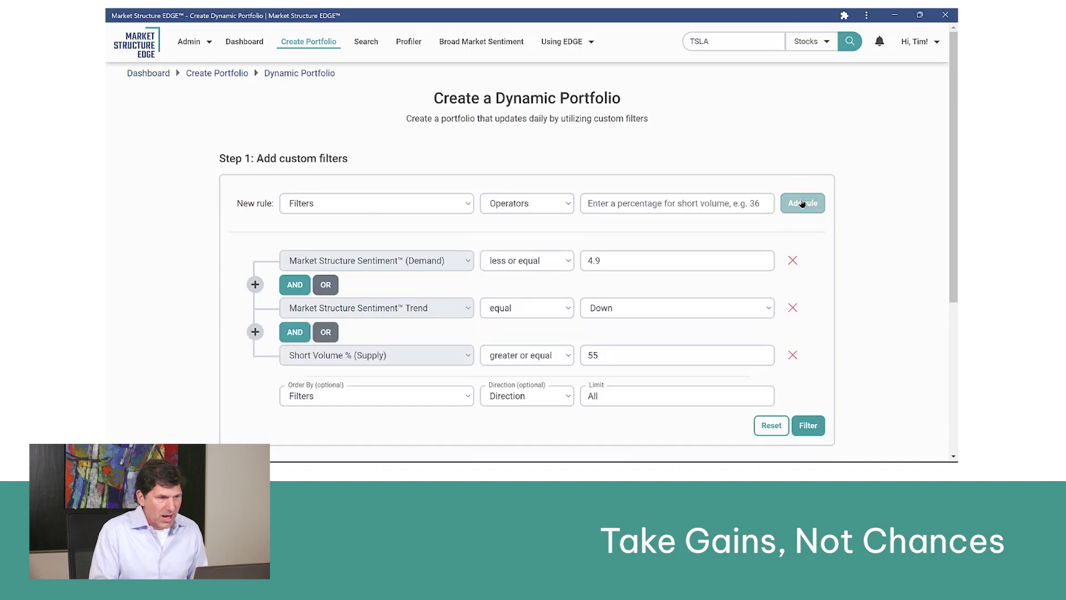
Run the three rules to list the matching stocks
click(800, 434)
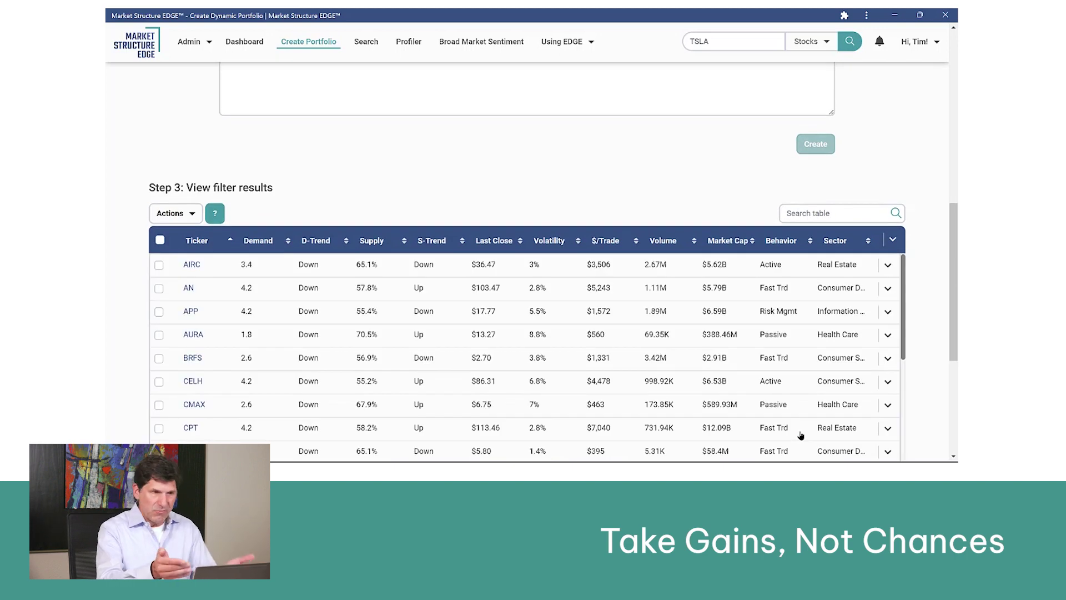
scroll(800, 435, up, 3)
scroll(801, 434, up, 2)
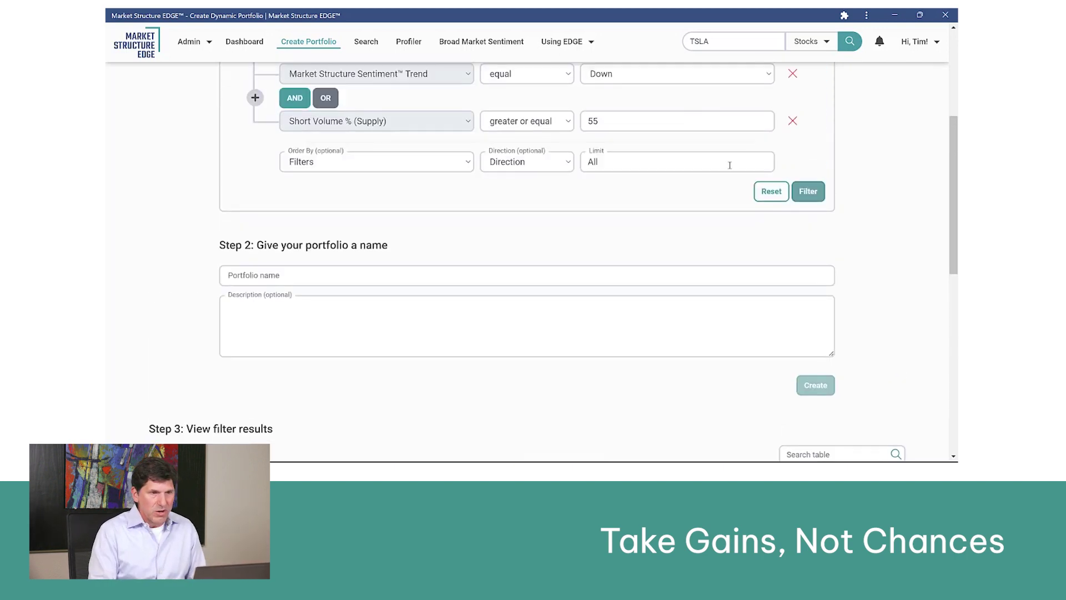
Change the result limit from All to 20 and rerun the filter to refresh the table
click(752, 162)
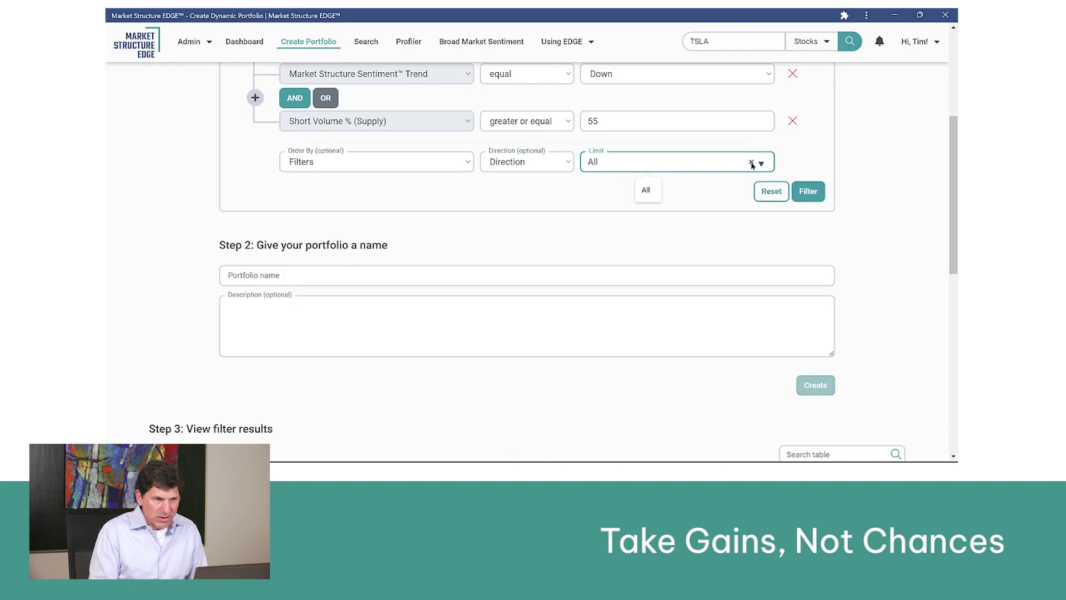
click(753, 162)
click(761, 163)
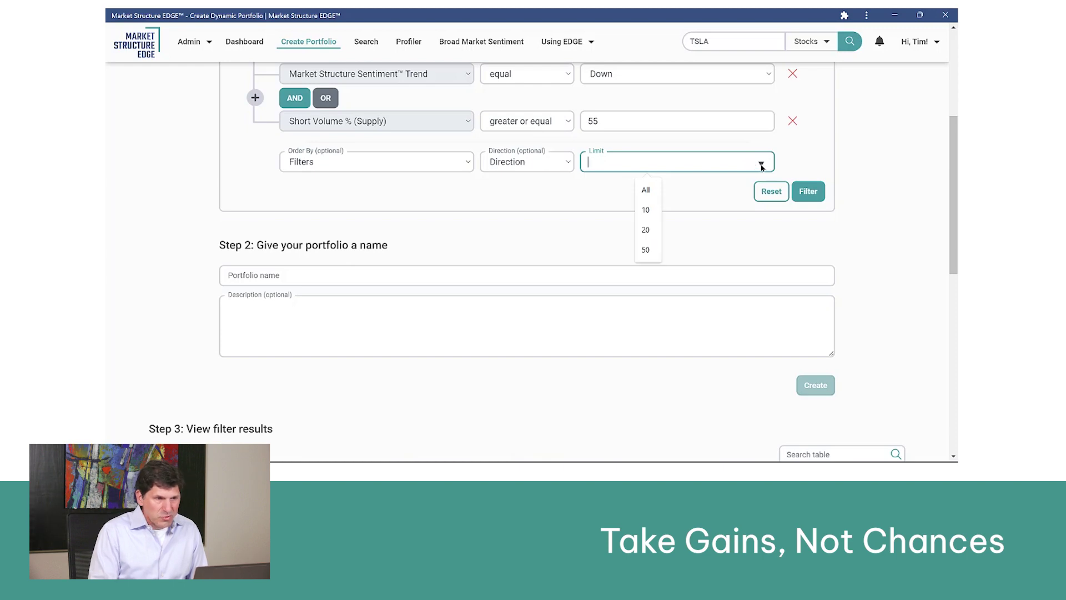
click(646, 230)
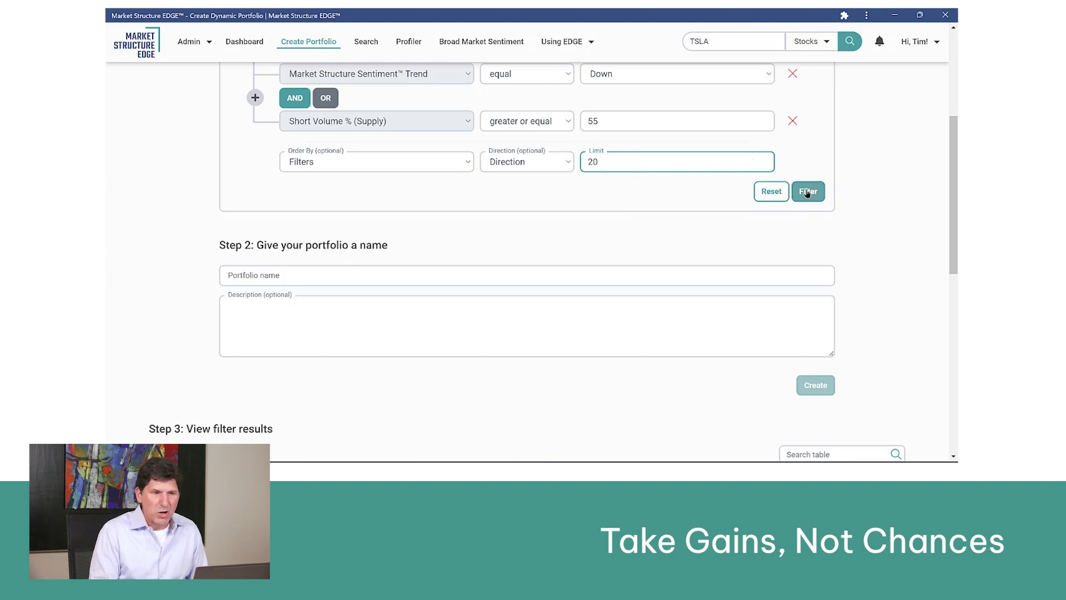
click(806, 191)
scroll(952, 208, down, 6)
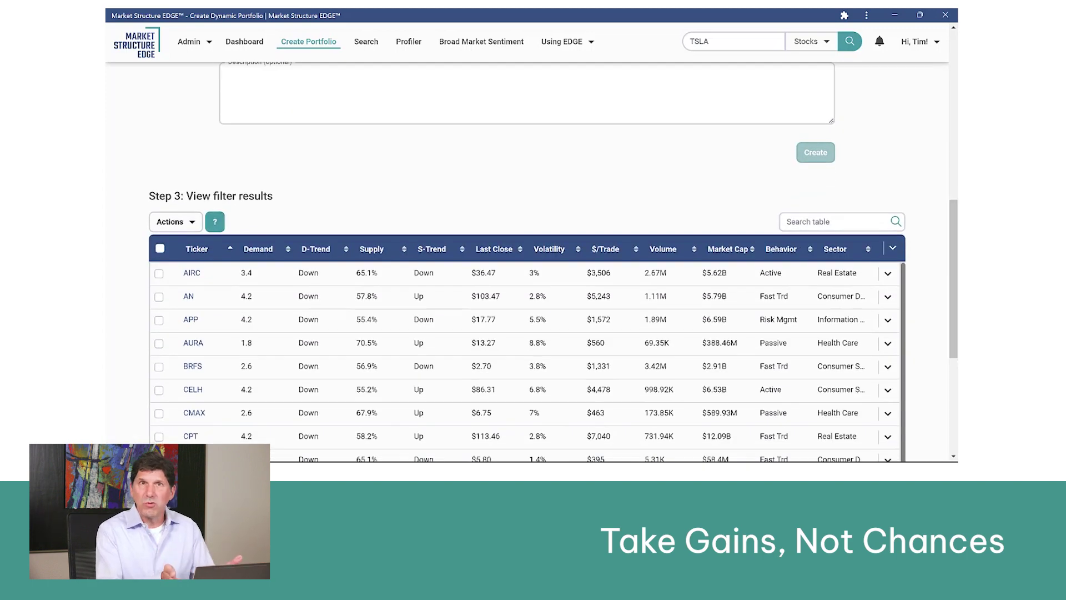